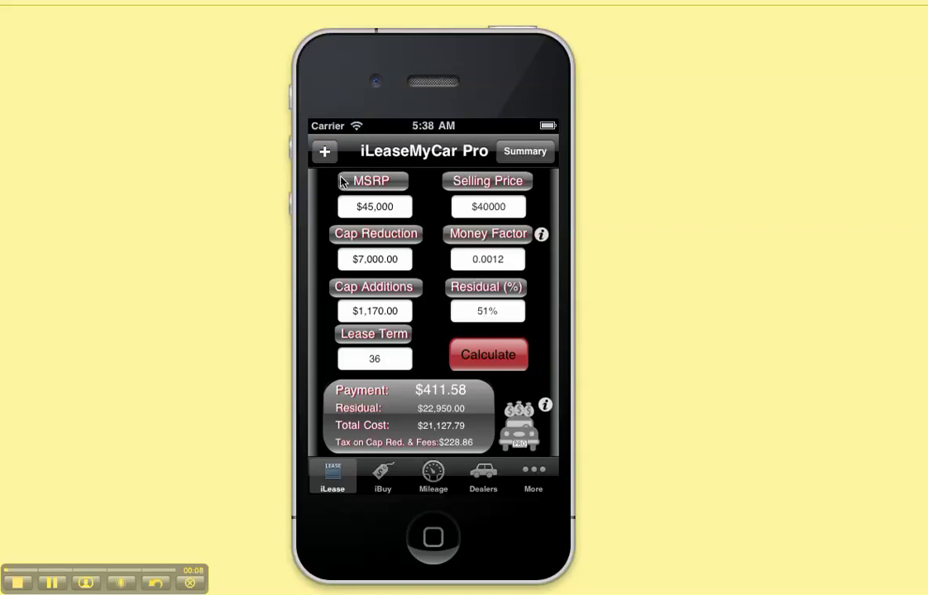
# - Open Lease Setup and select the State: California row to change the tax state
pyautogui.click(545, 405)
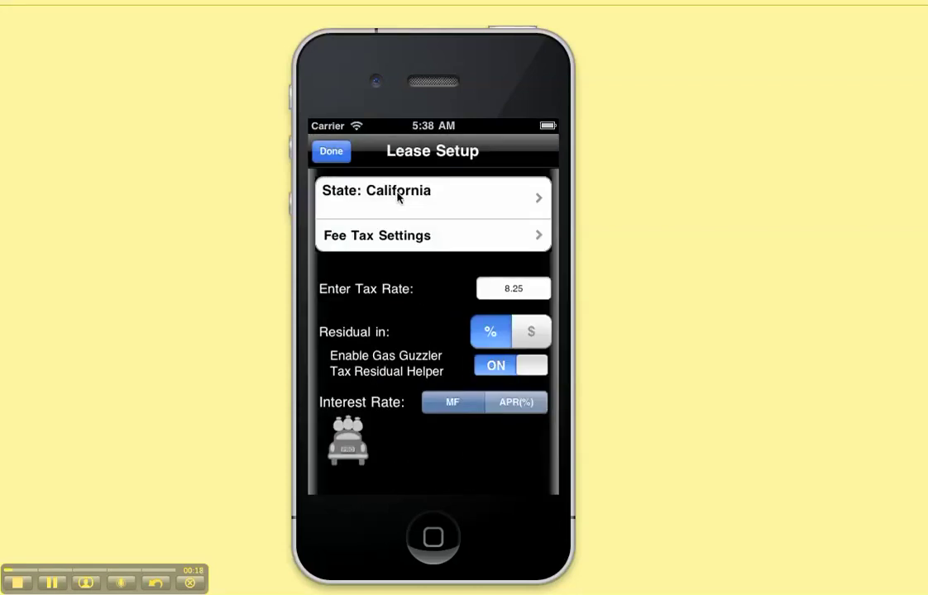
pyautogui.click(444, 196)
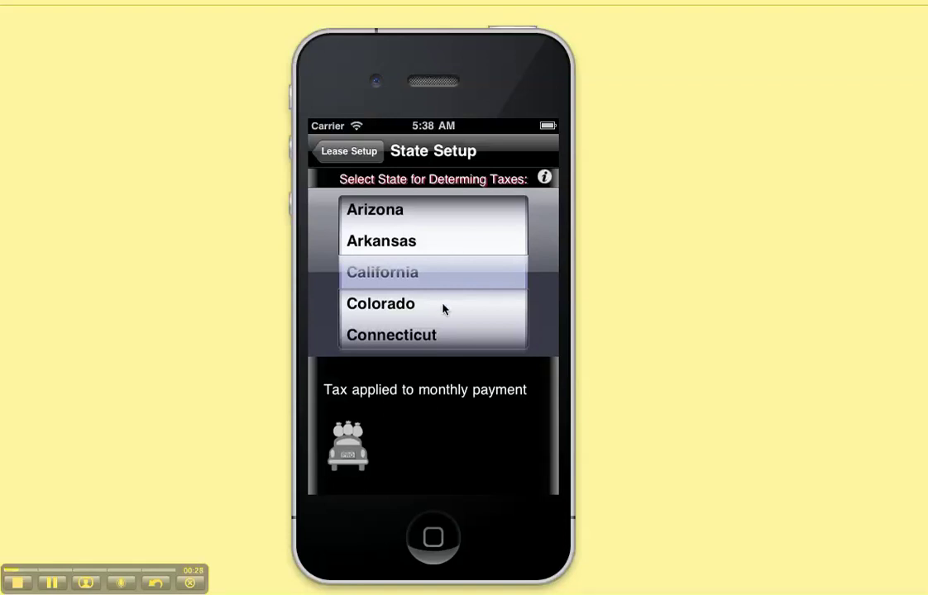
# - Spin the state picker past Delaware, Georgia, Maryland, Michigan and Missouri to Nevada
pyautogui.moveTo(444, 327); pyautogui.dragTo(444, 221)
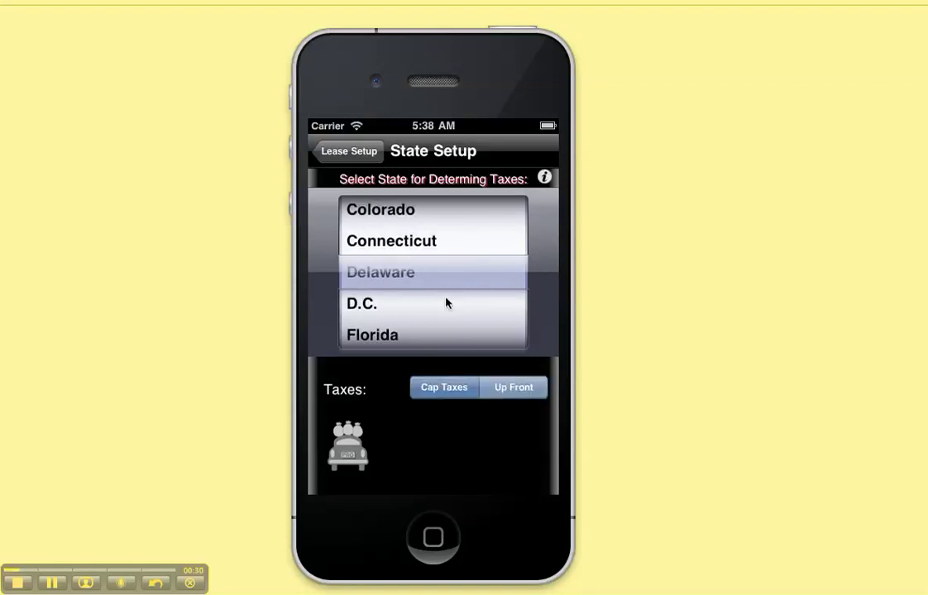
pyautogui.moveTo(447, 315); pyautogui.dragTo(452, 222)
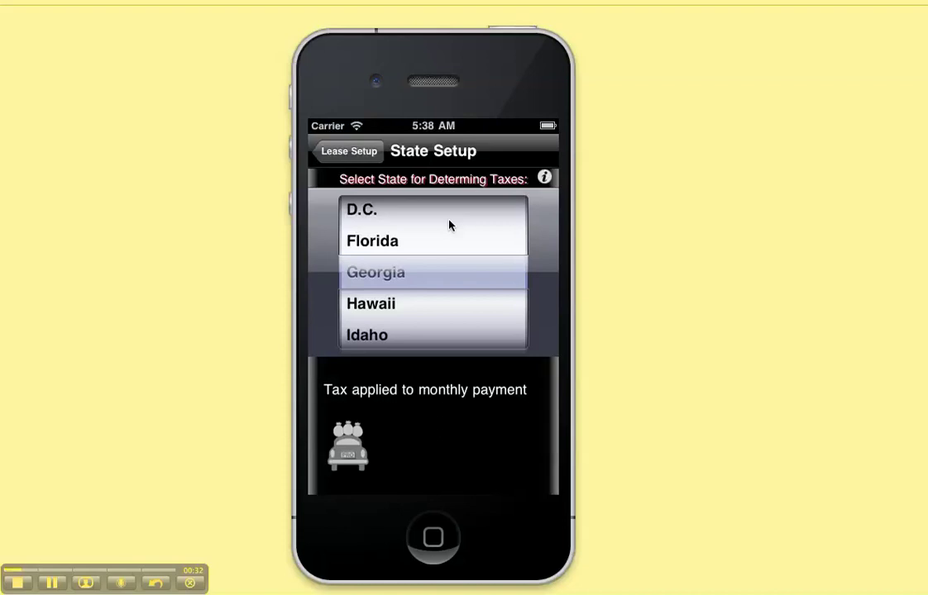
pyautogui.moveTo(449, 313); pyautogui.dragTo(447, 223)
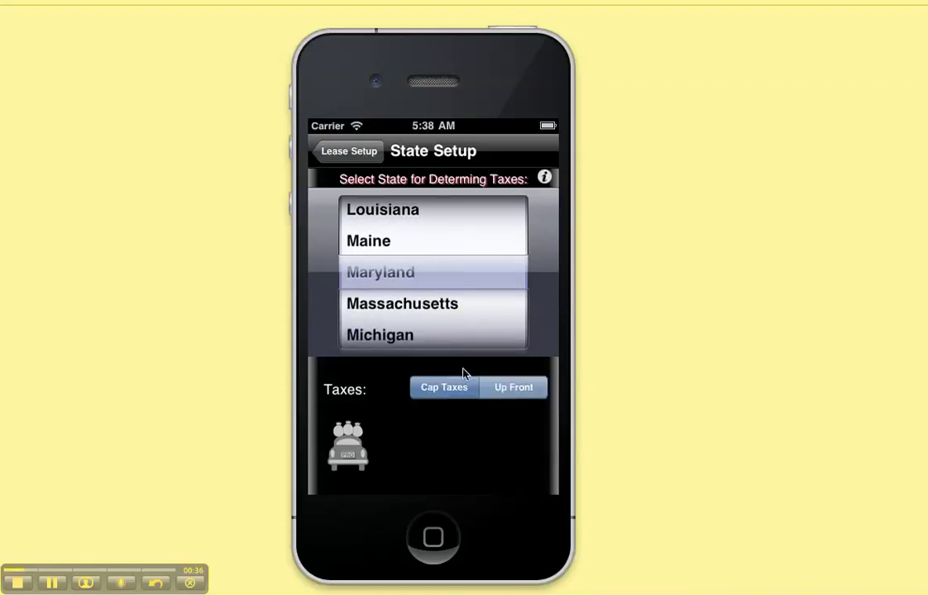
pyautogui.moveTo(460, 312); pyautogui.dragTo(445, 240)
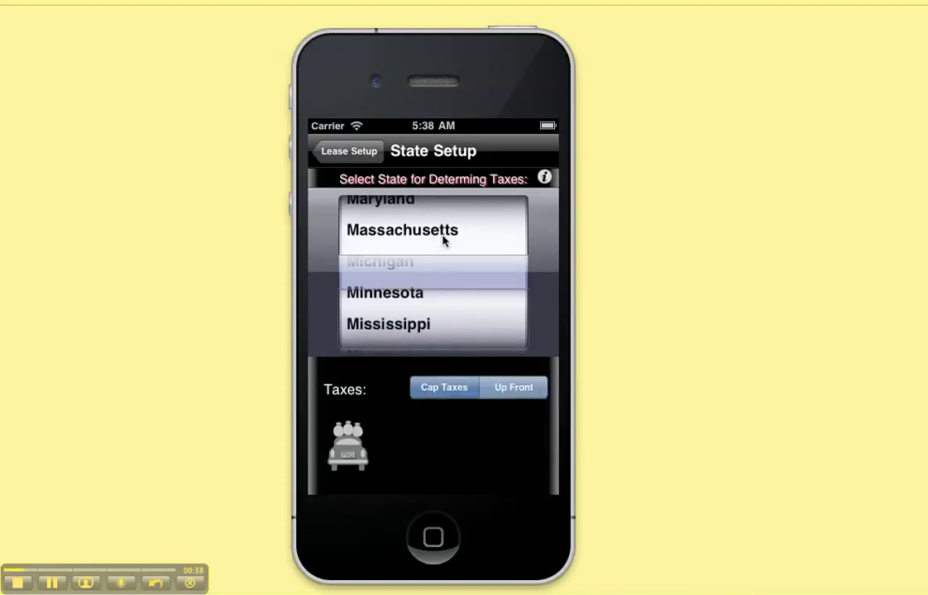
pyautogui.moveTo(445, 301); pyautogui.dragTo(443, 206)
pyautogui.moveTo(445, 296); pyautogui.dragTo(445, 234)
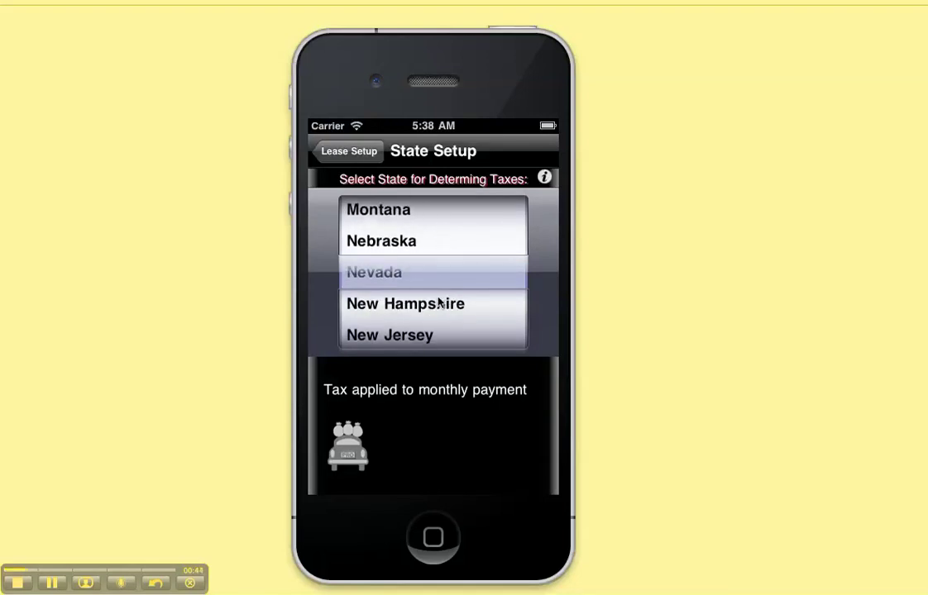
# - Read how Nevada lease tax is calculated, dismiss the alert, and return to Lease Setup
pyautogui.click(544, 180)
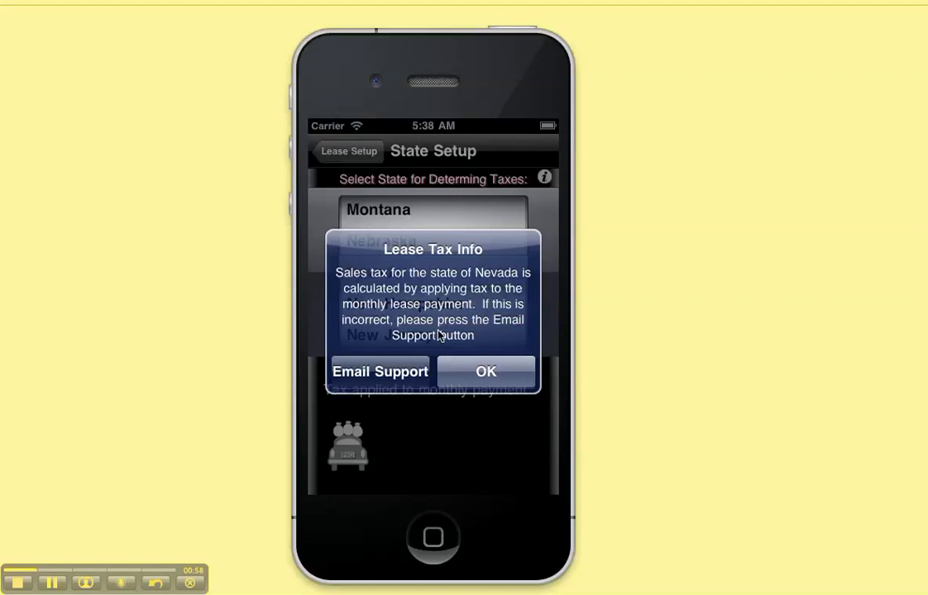
pyautogui.click(497, 373)
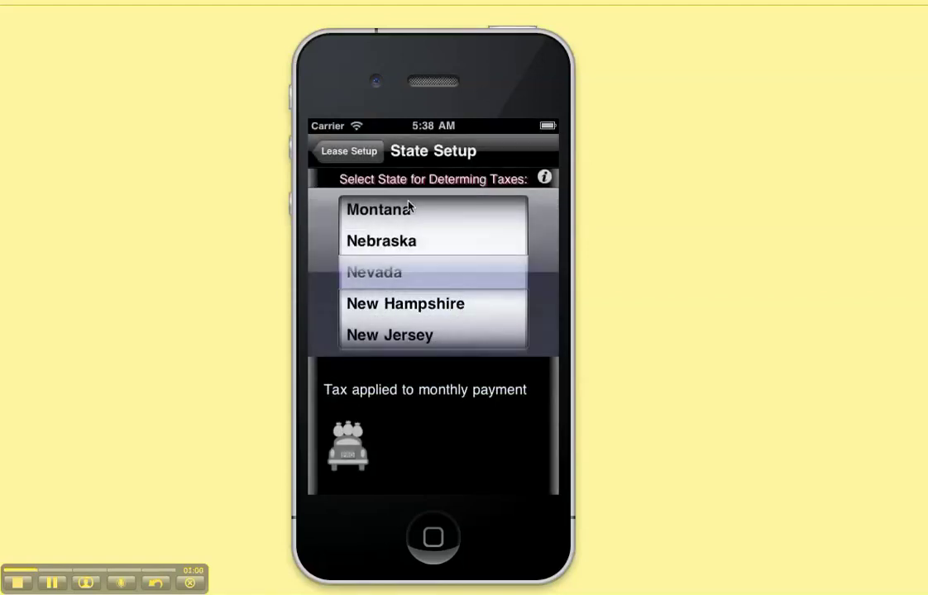
pyautogui.click(349, 151)
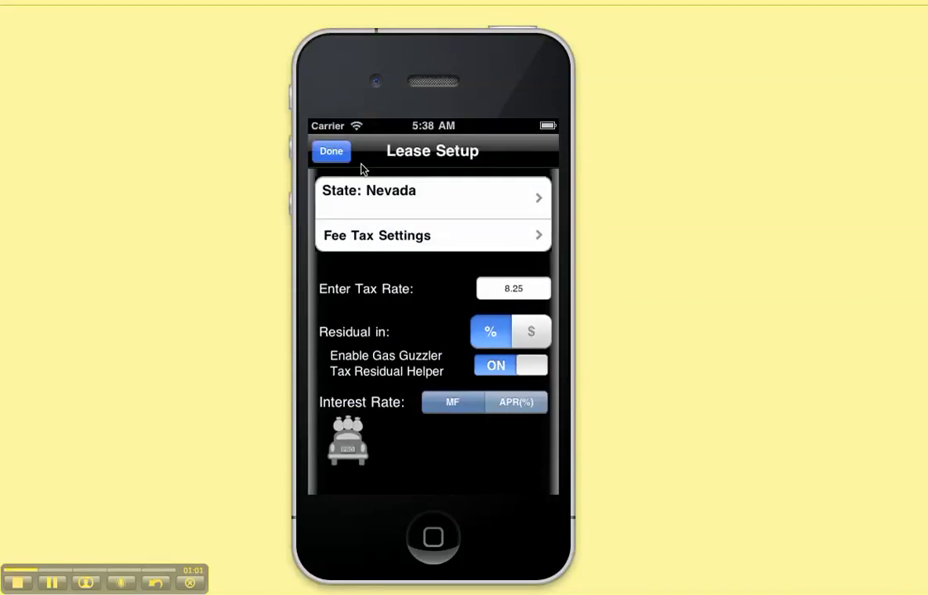
# - Set the lease tax rate to 7.0%
pyautogui.click(513, 291)
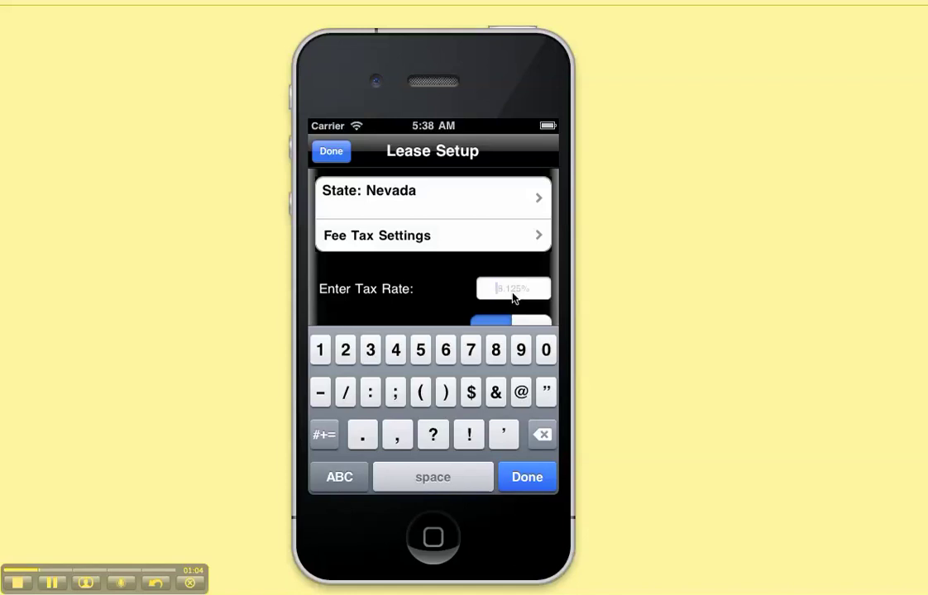
pyautogui.write('7.0')
pyautogui.press('Return')
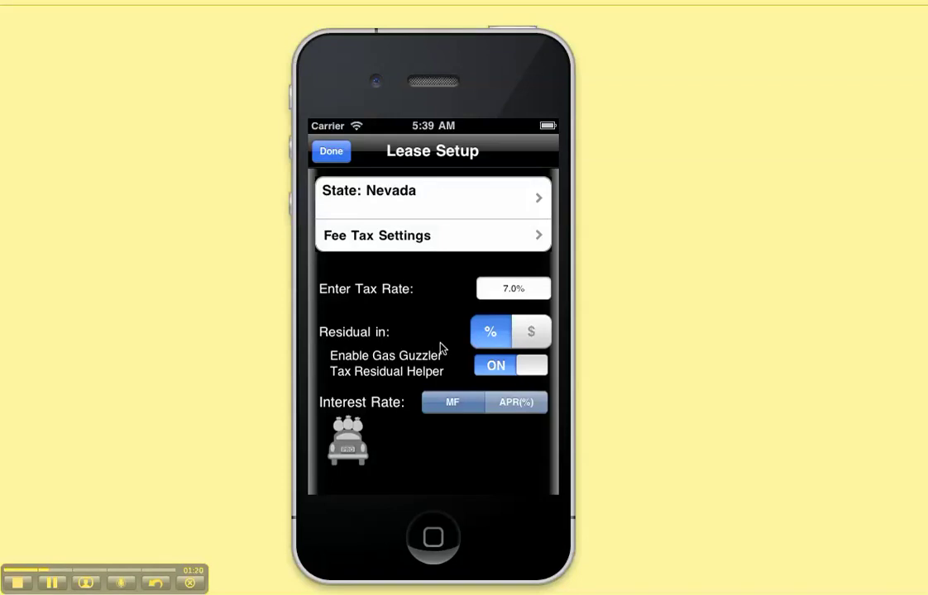
# - Keep residual in percent and interest as money factor after toggling each to $ and APR
pyautogui.click(531, 335)
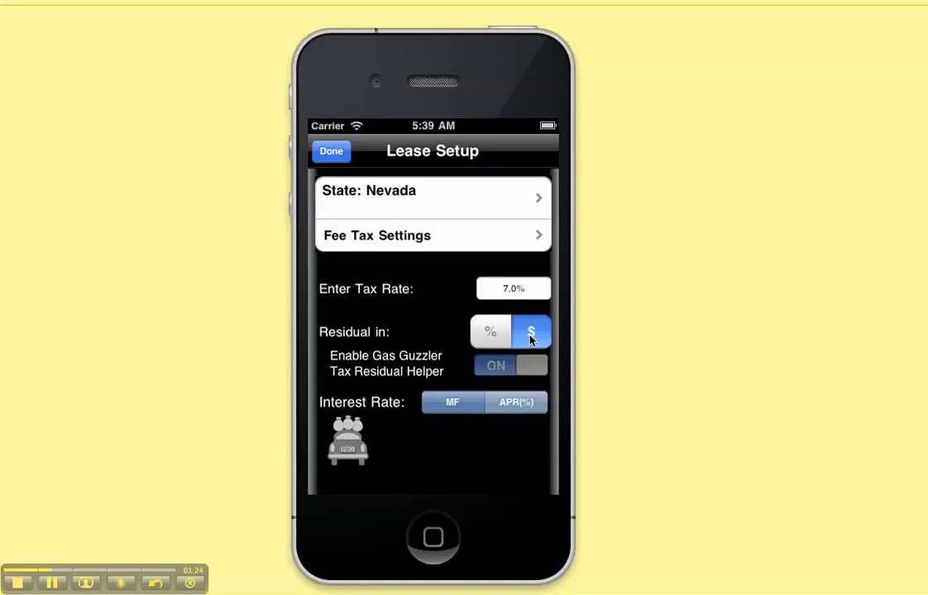
pyautogui.click(497, 335)
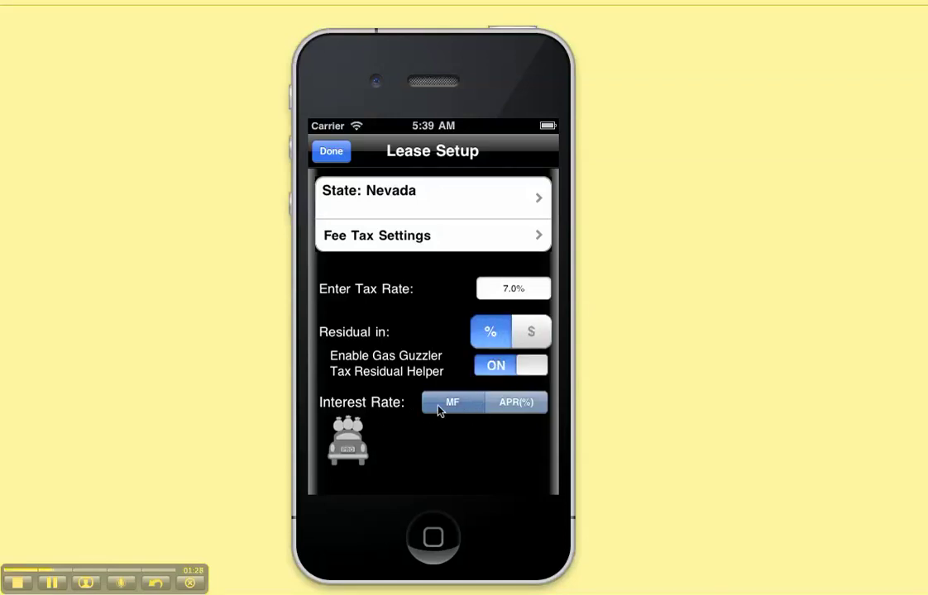
pyautogui.click(513, 408)
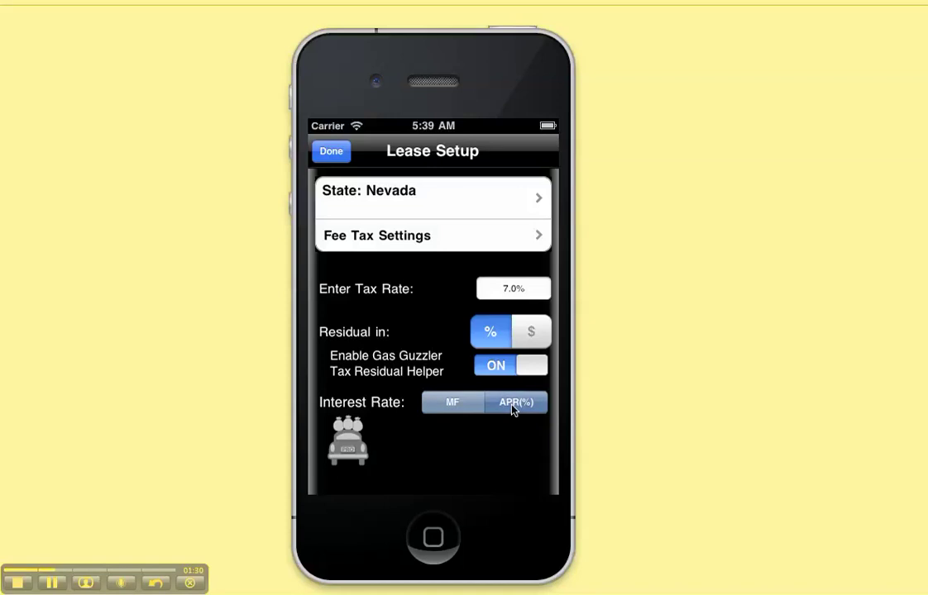
pyautogui.click(461, 405)
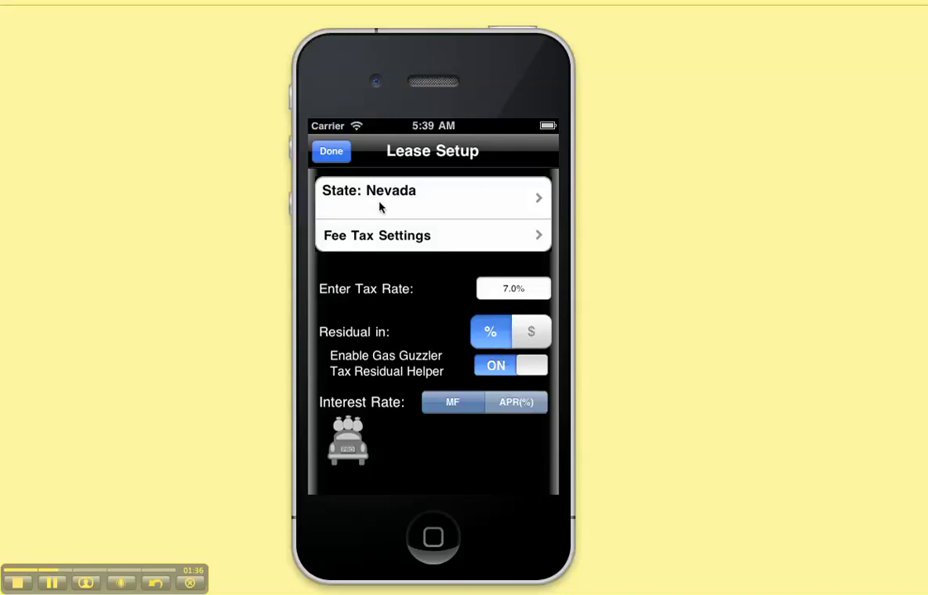
pyautogui.click(398, 235)
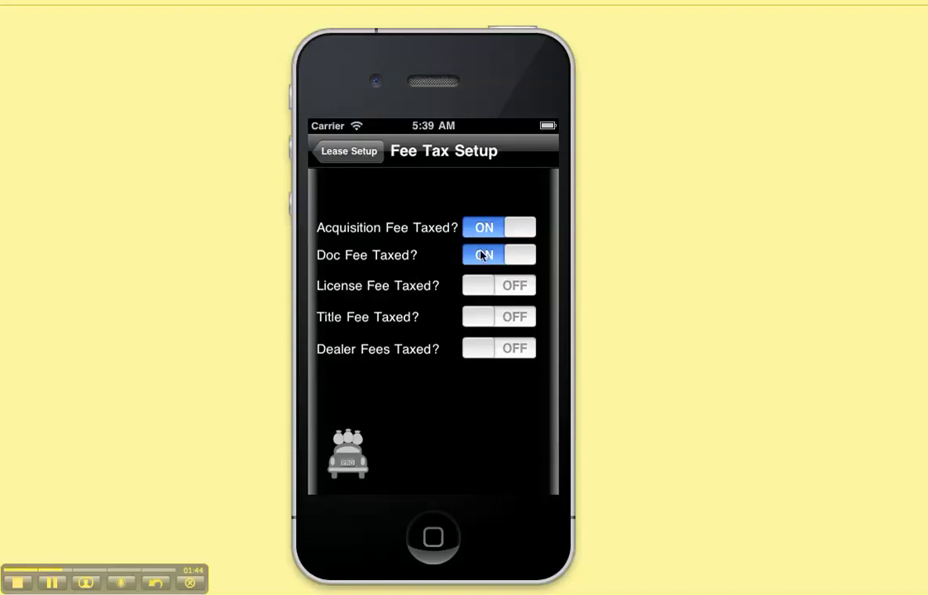
# - Leave the fee tax settings, with acquisition and doc fees taxed, and return to the calculator
pyautogui.click(350, 153)
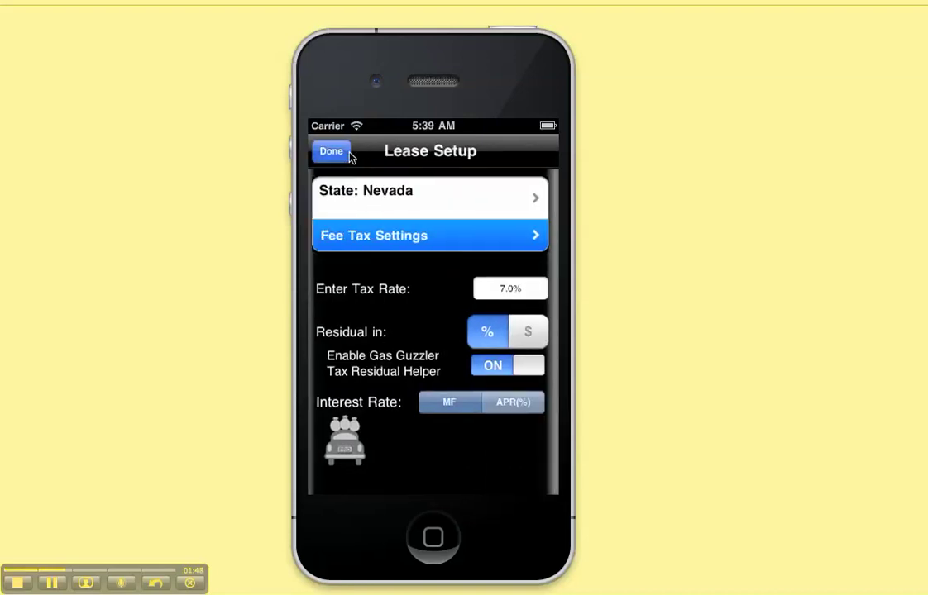
pyautogui.click(352, 154)
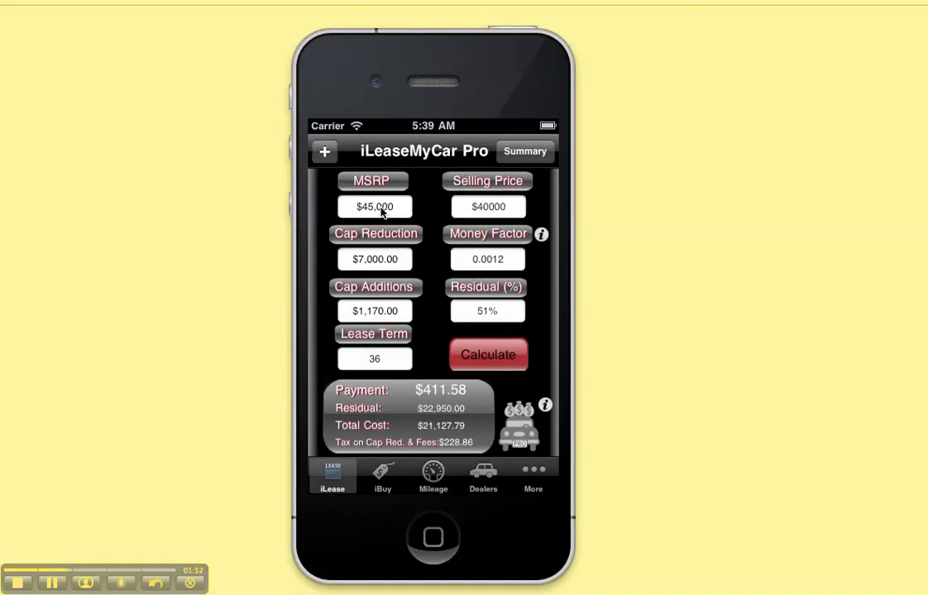
# - Enter an MSRP of $50,000 and a selling price of $45,000
pyautogui.click(374, 208)
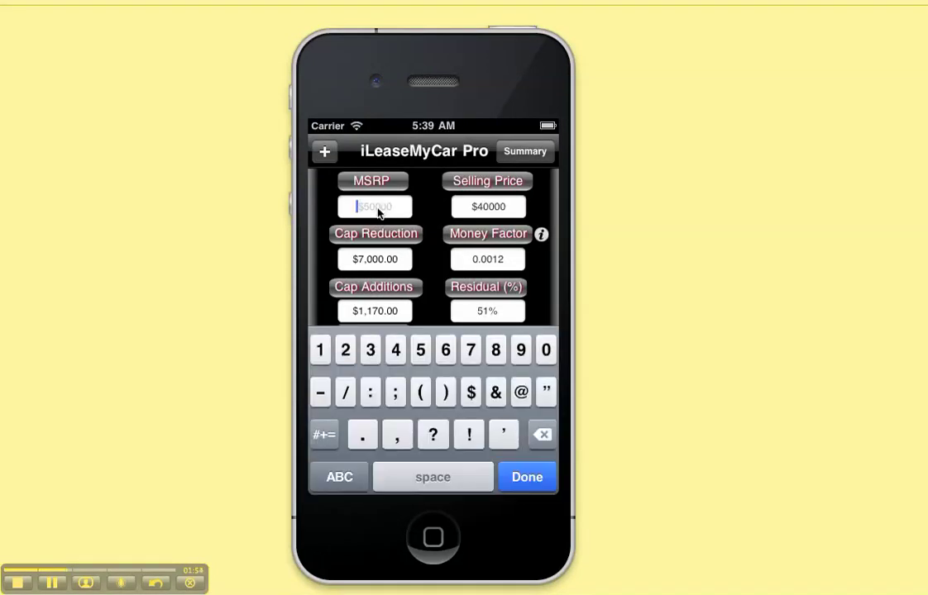
pyautogui.write('$50,000')
pyautogui.press('Return')
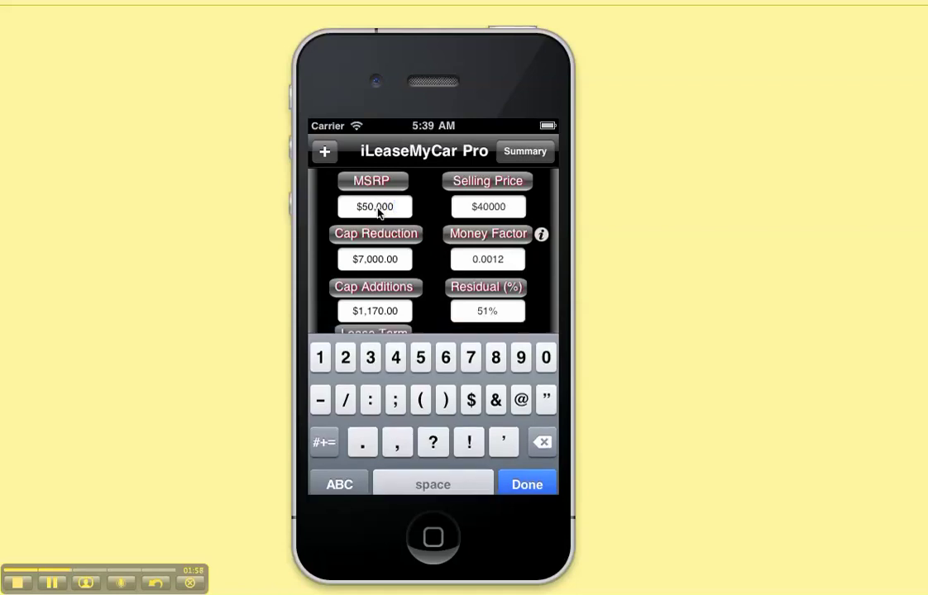
pyautogui.click(486, 211)
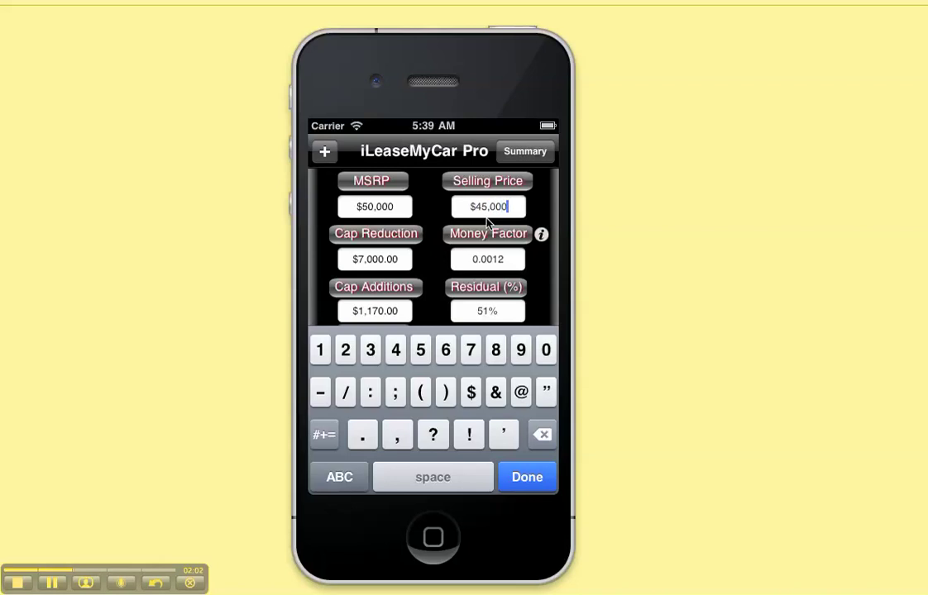
pyautogui.write('45000')
pyautogui.press('Return')
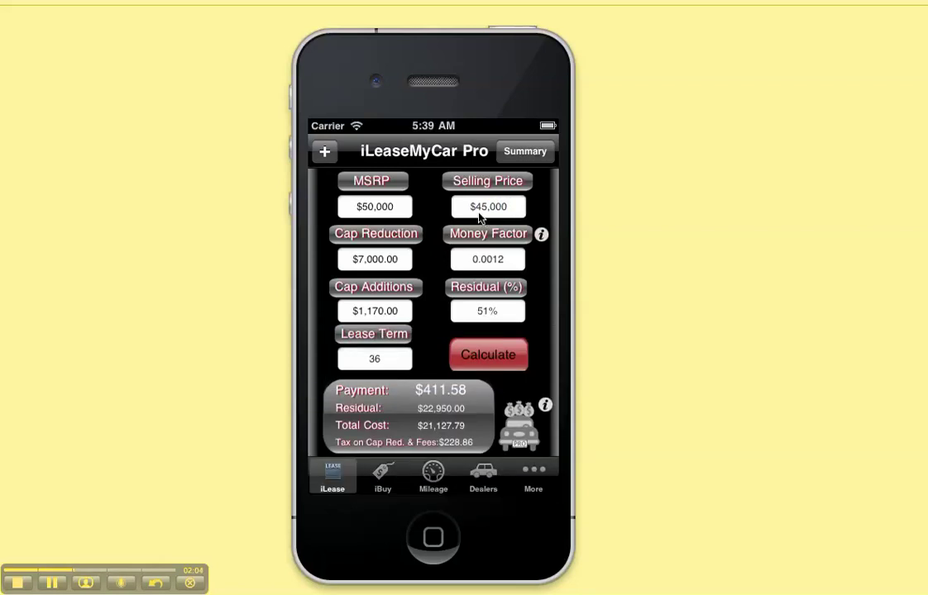
pyautogui.click(382, 261)
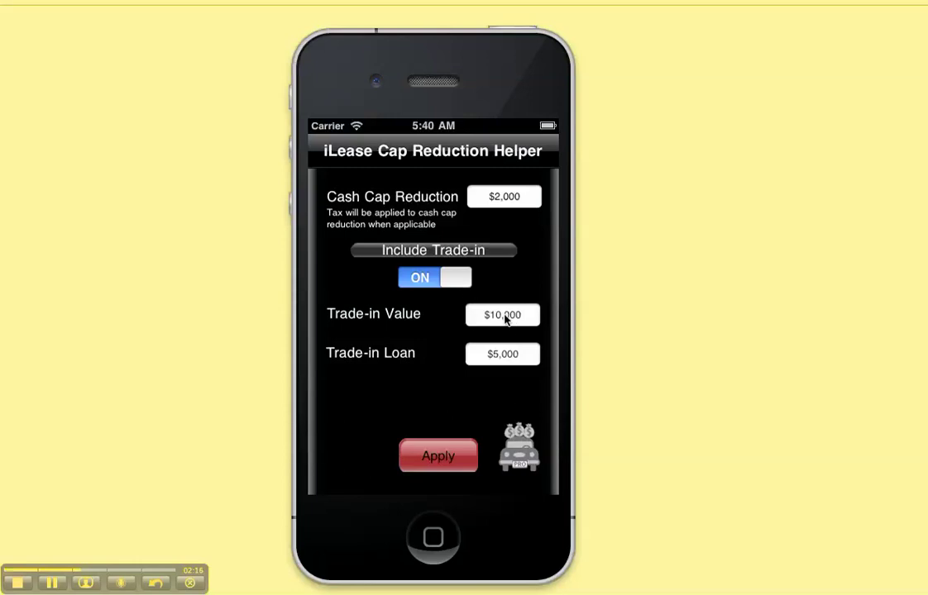
# - Keep the trade-in included with the $2,000 cash and apply the $7,000.00 cap reduction
pyautogui.click(464, 282)
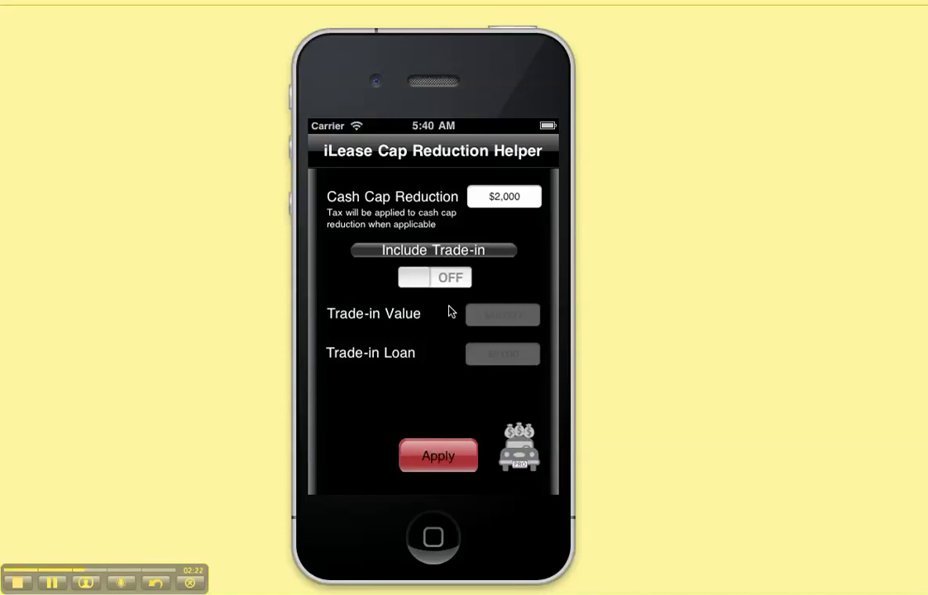
pyautogui.click(426, 281)
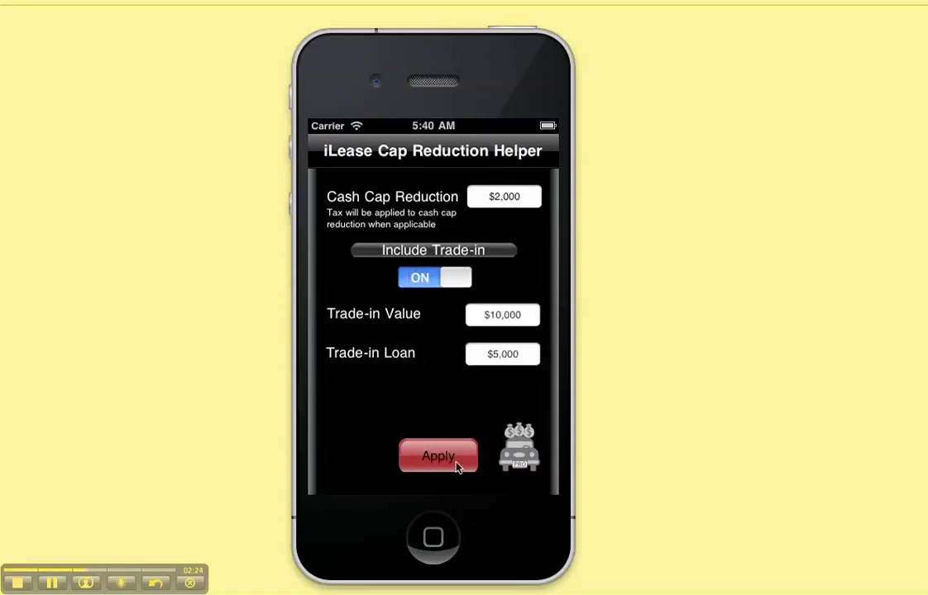
pyautogui.click(463, 464)
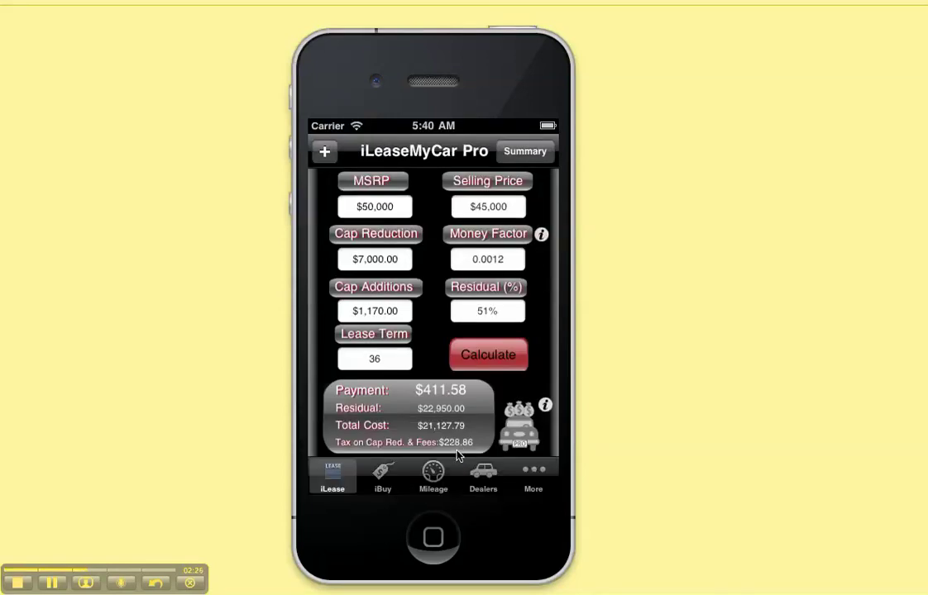
# - Set the money factor to 0.0025 and check its 6.00% APR equivalent
pyautogui.click(497, 261)
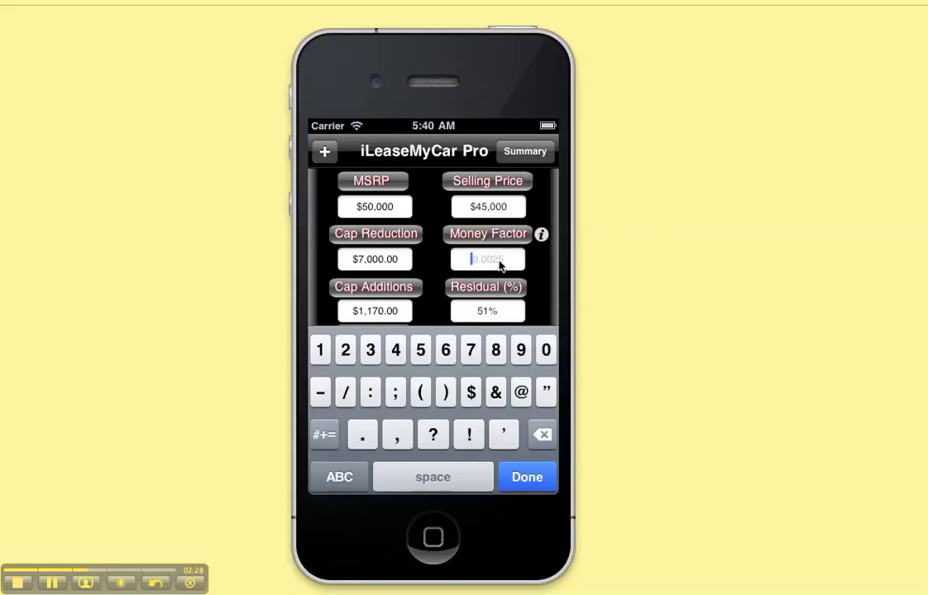
pyautogui.write('0.0025')
pyautogui.press('Return')
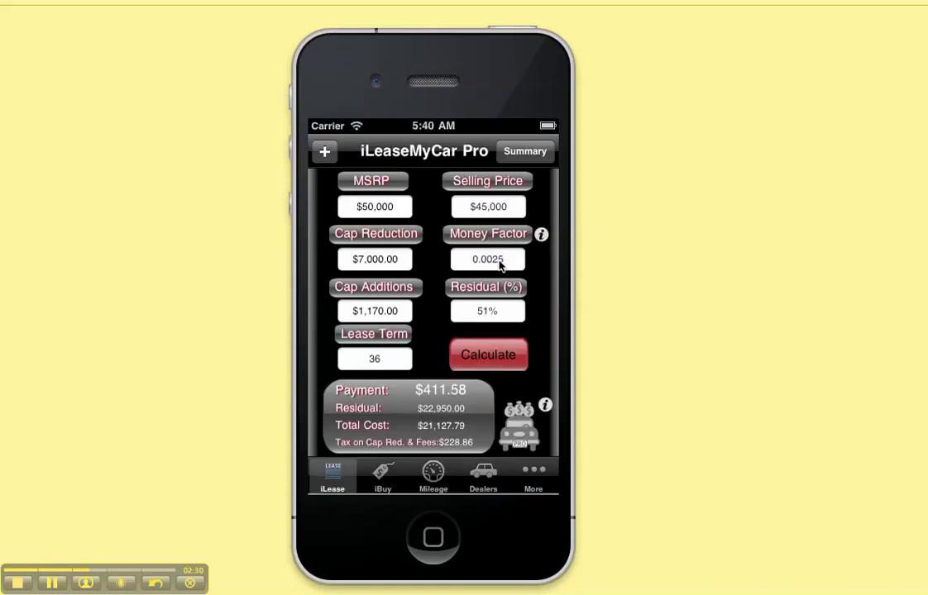
pyautogui.click(541, 235)
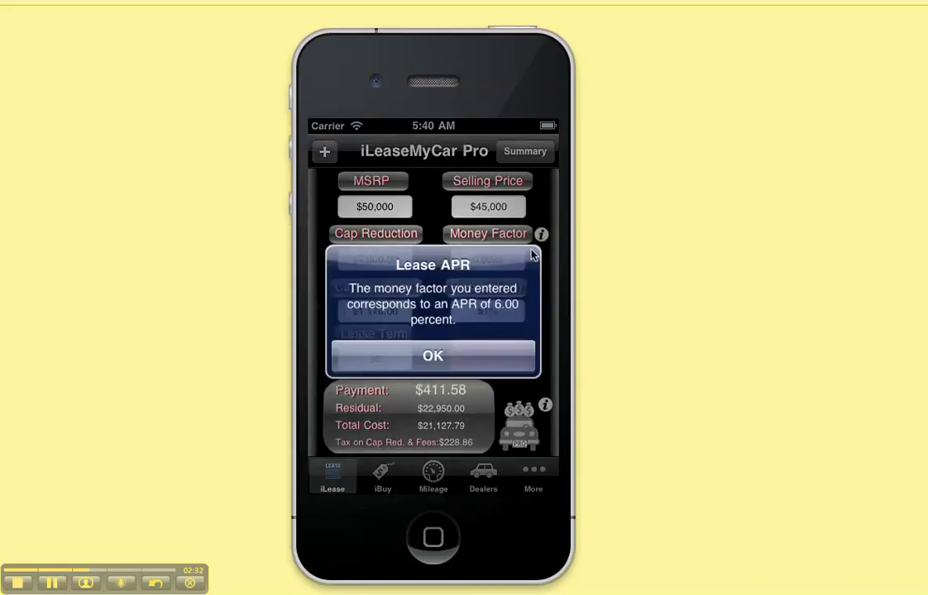
pyautogui.click(487, 357)
pyautogui.click(383, 321)
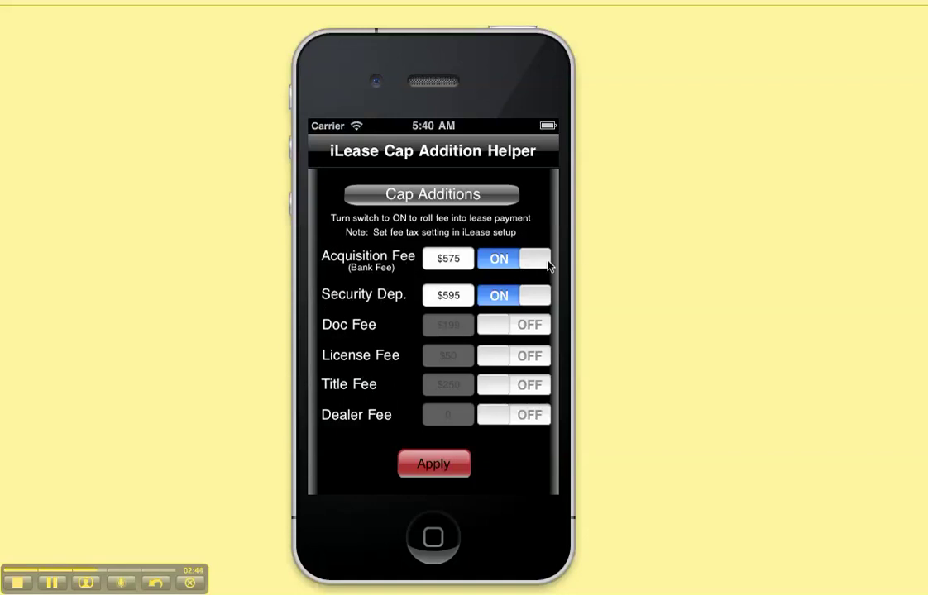
pyautogui.moveTo(548, 265); pyautogui.dragTo(503, 263)
pyautogui.click(501, 261)
# - Apply the cap additions, then add a $1000 gas guzzler tax to the residual and apply it
pyautogui.click(433, 462)
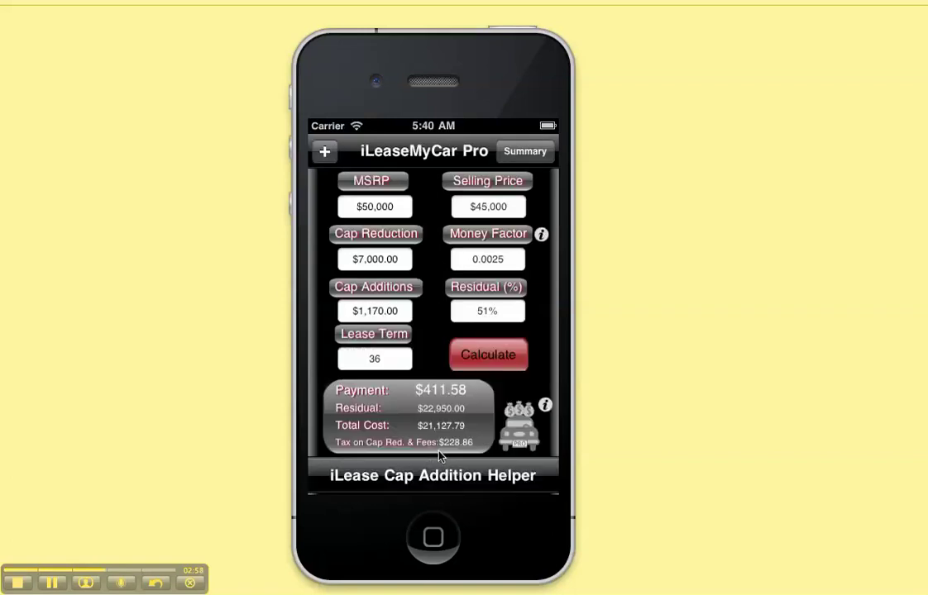
pyautogui.click(487, 311)
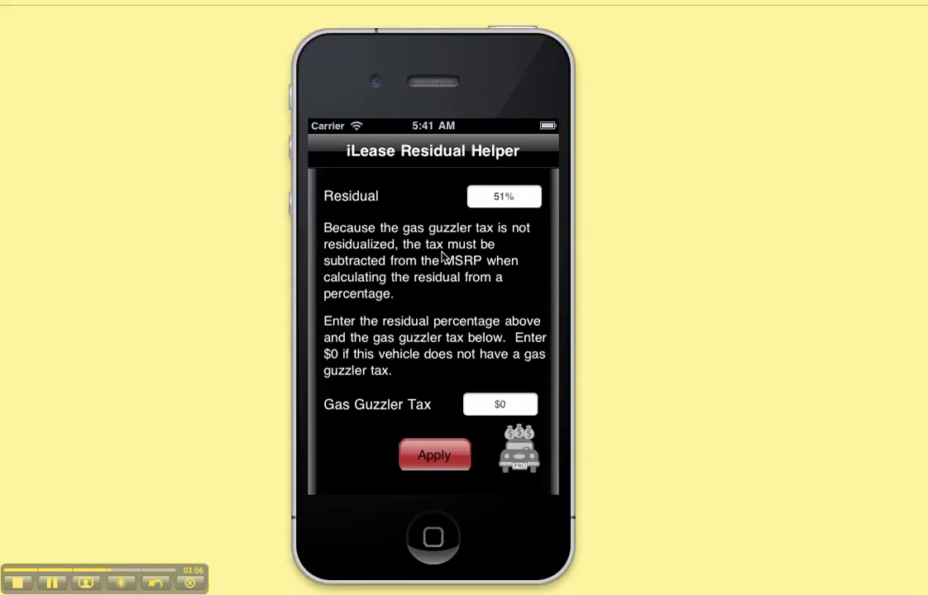
pyautogui.click(492, 405)
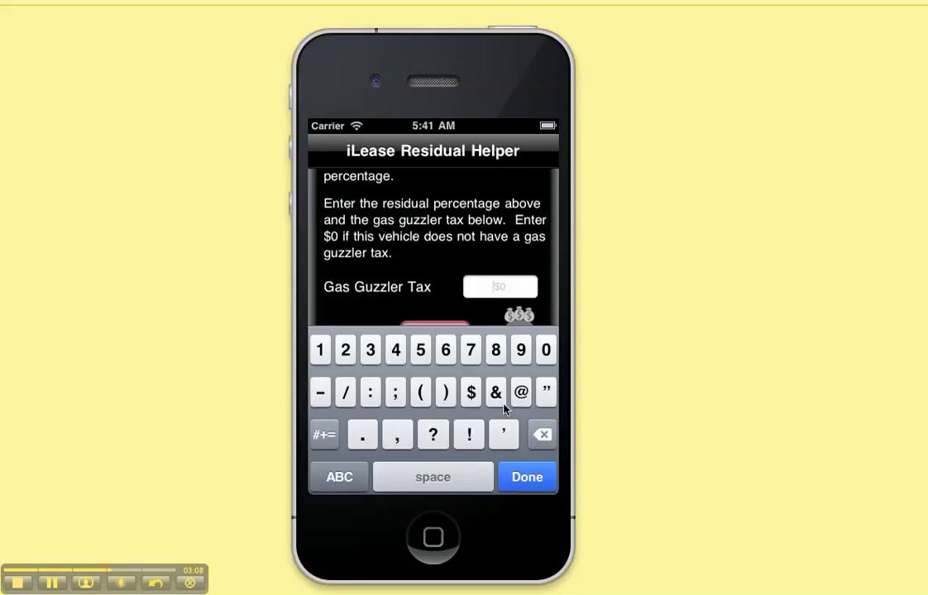
pyautogui.write('1000')
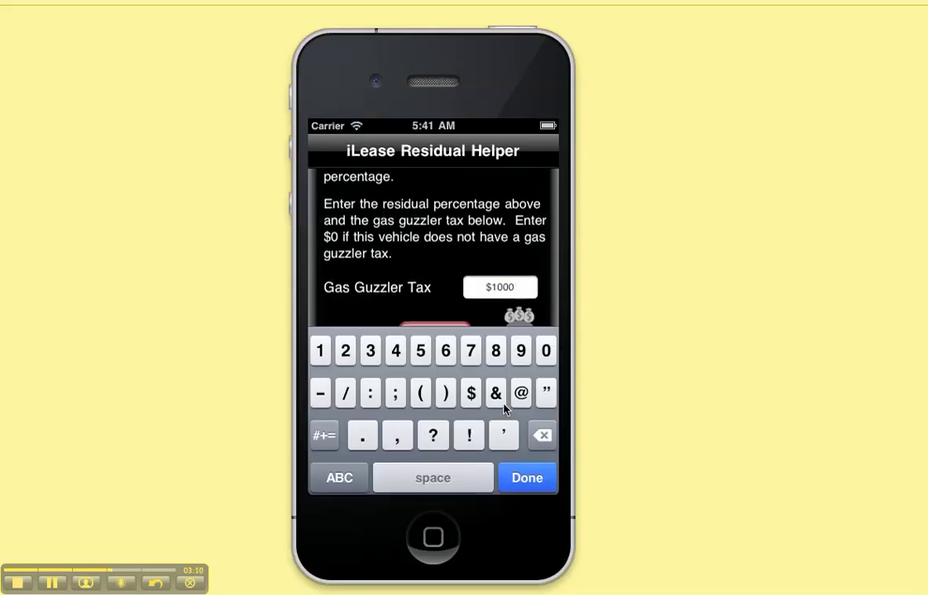
pyautogui.press('Return')
pyautogui.click(437, 456)
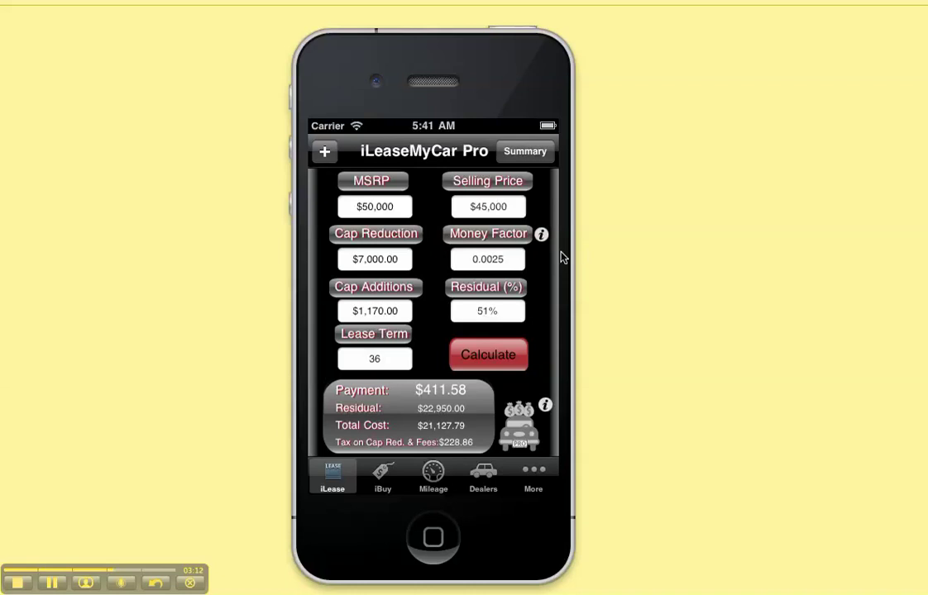
# - Set a 39-month term and recalculate to a $560.67 monthly payment
pyautogui.click(379, 361)
pyautogui.write('3')
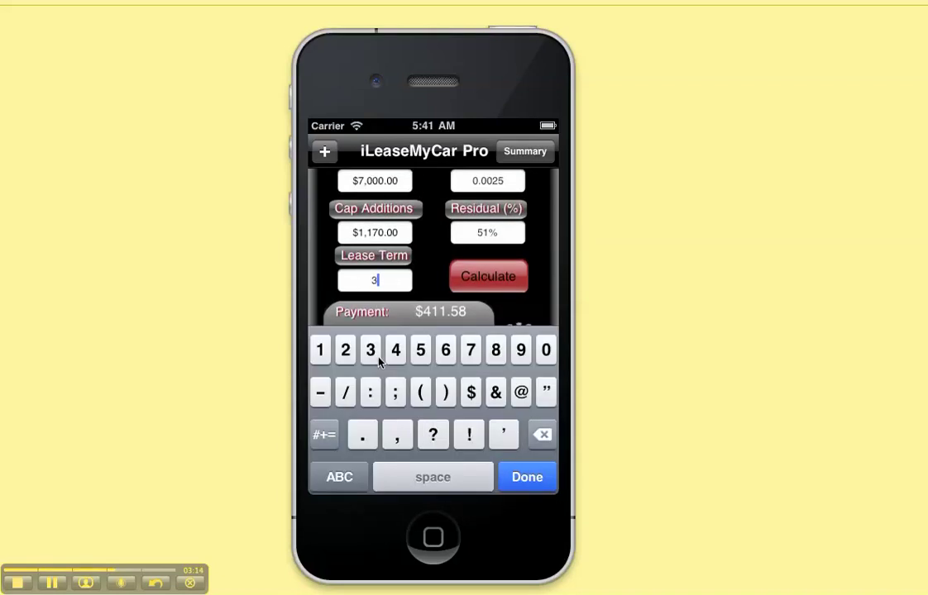
pyautogui.write('9')
pyautogui.press('Return')
pyautogui.click(482, 357)
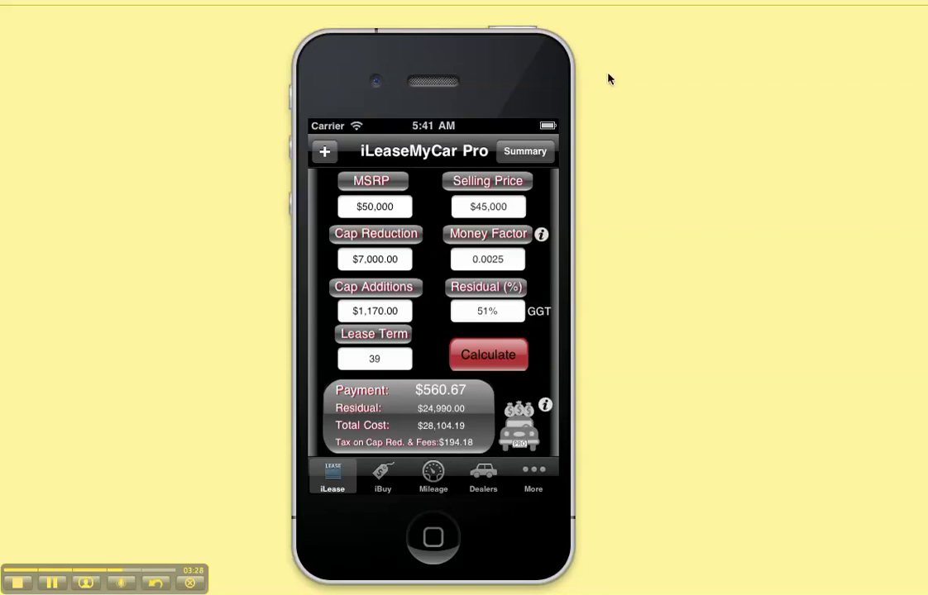
pyautogui.click(527, 151)
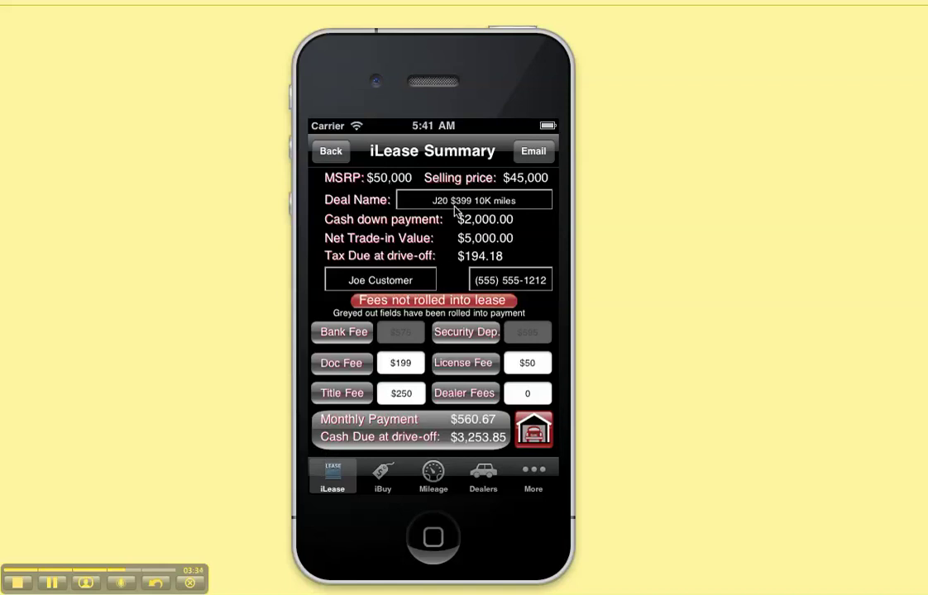
# - Replace the deal name 'J20 $399 10K miles' with 'BMW X5 3.0'
pyautogui.click(514, 207)
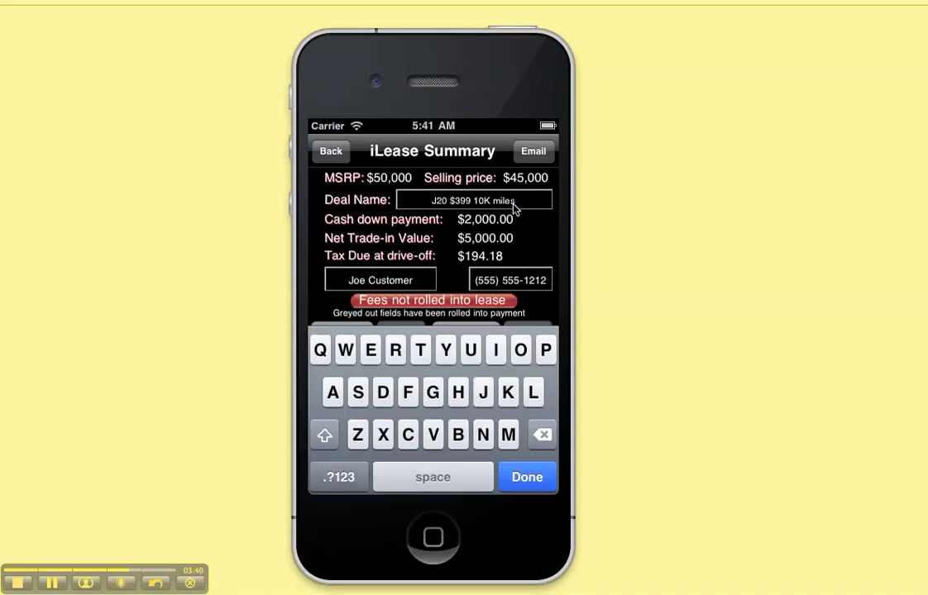
pyautogui.press('BackSpace')
pyautogui.press('BackSpace')
pyautogui.press('BackSpace')
pyautogui.press('BackSpace')
pyautogui.press('BackSpace')
pyautogui.press('BackSpace')
pyautogui.press('BackSpace')
pyautogui.press('BackSpace')
pyautogui.press('BackSpace')
pyautogui.press('BackSpace')
pyautogui.press('BackSpace')
pyautogui.press('BackSpace')
pyautogui.press('BackSpace')
pyautogui.press('BackSpace')
pyautogui.press('BackSpace')
pyautogui.press('BackSpace')
pyautogui.press('BackSpace')
pyautogui.press('BackSpace')
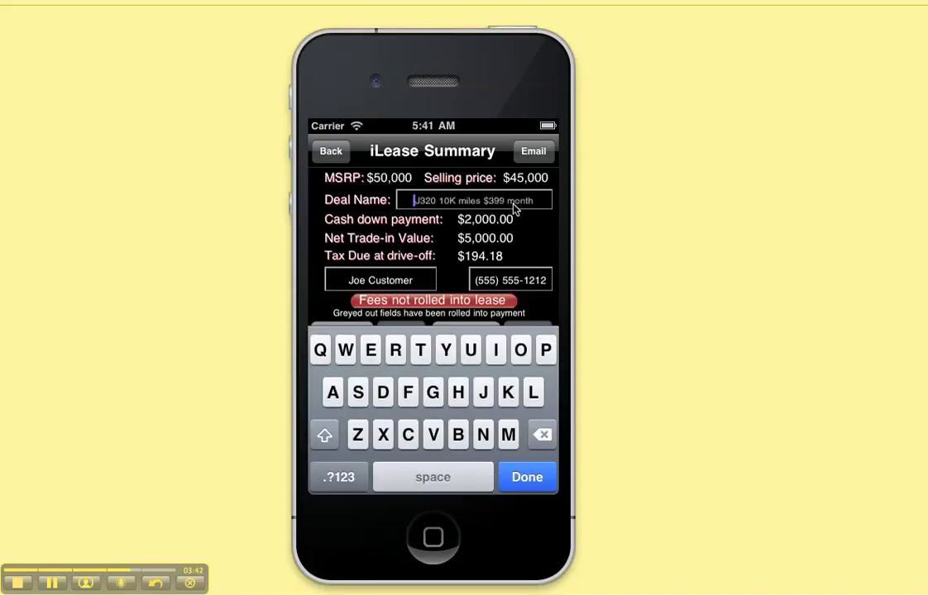
pyautogui.write('BMW ')
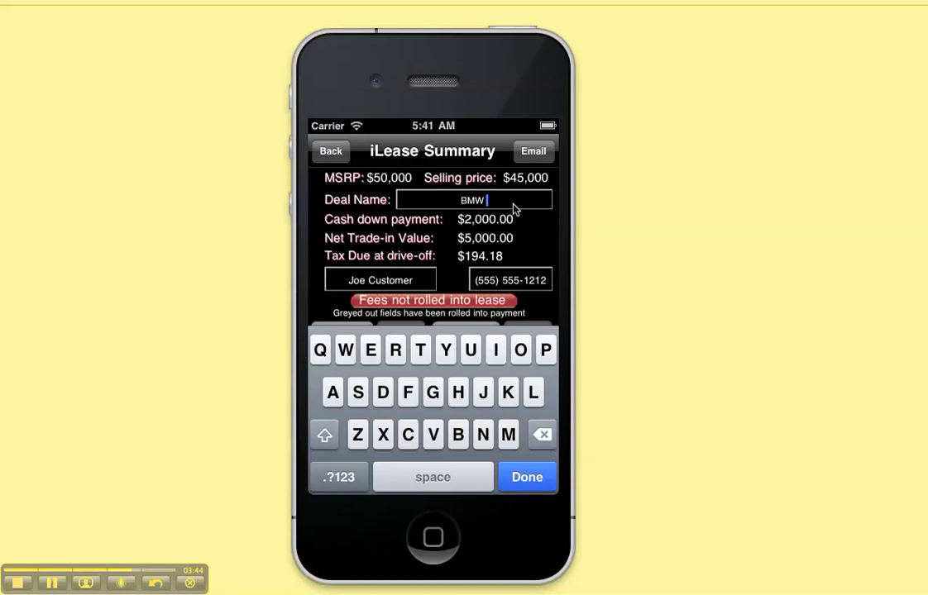
pyautogui.write('X5 3.0')
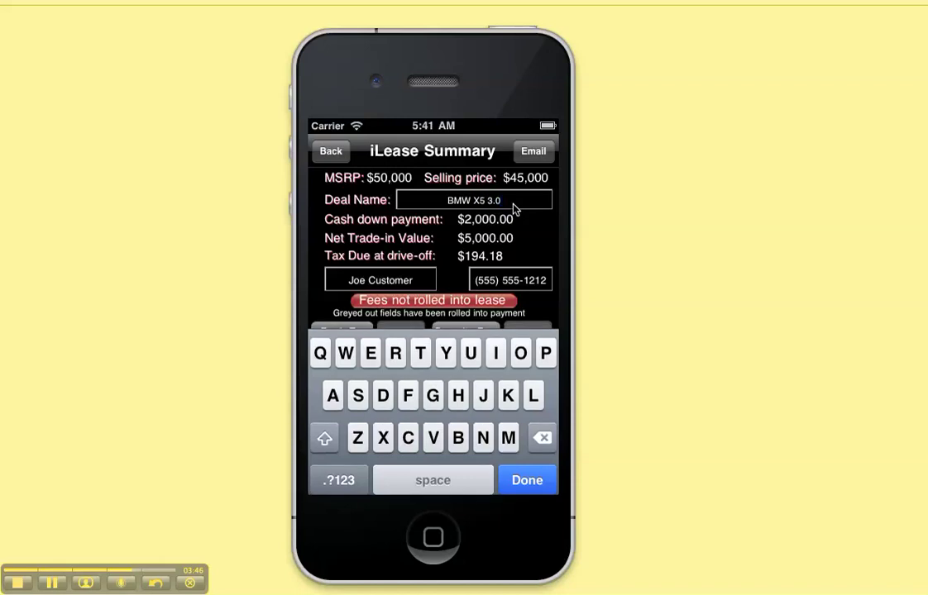
pyautogui.press('Return')
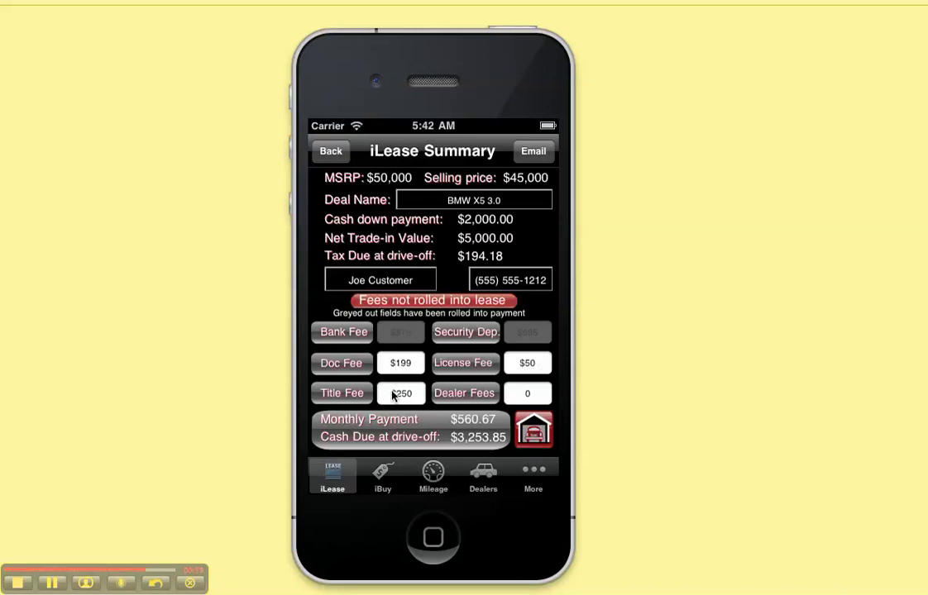
# - Change the doc fee to $250, bringing cash due at drive-off to $3,308.42
pyautogui.click(413, 369)
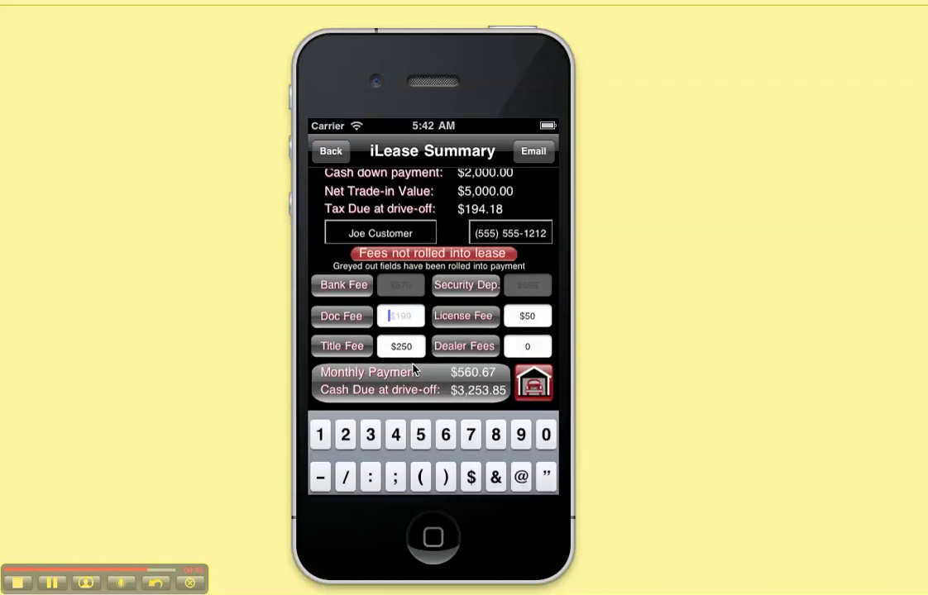
pyautogui.write('$250')
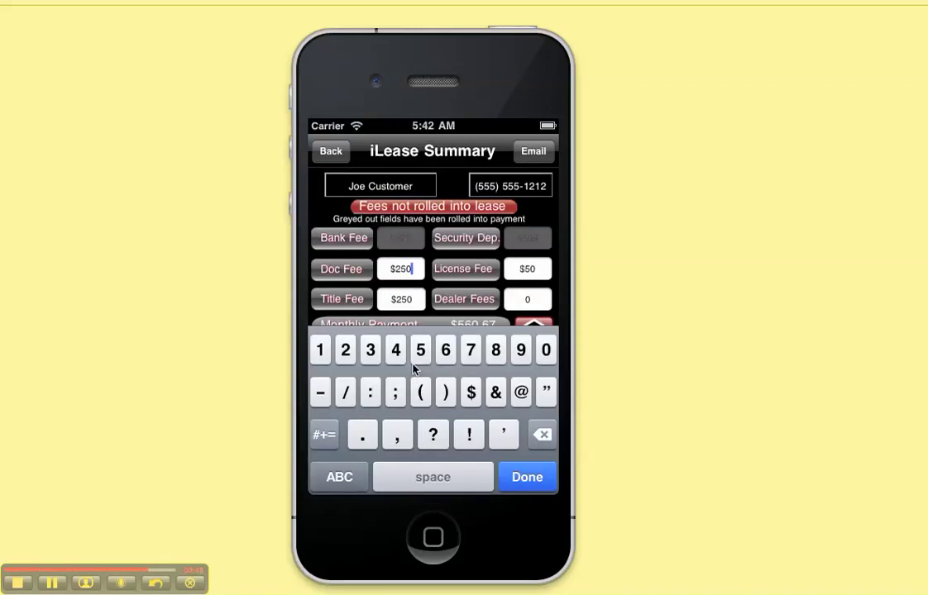
pyautogui.press('Return')
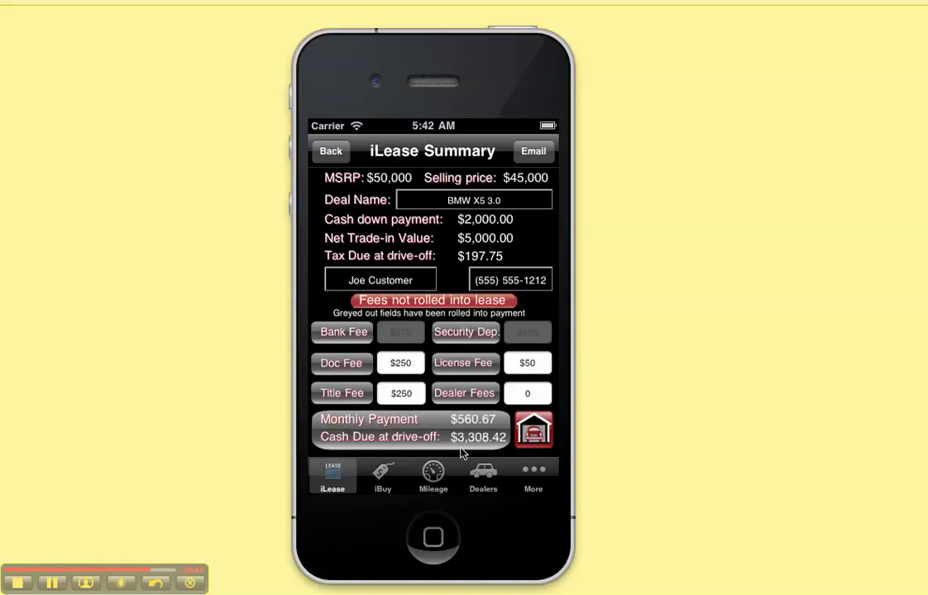
# - Save the BMW X5 3.0 deal to the Deal Garage, delete the emailed summary draft, and return to the calculator
pyautogui.click(542, 434)
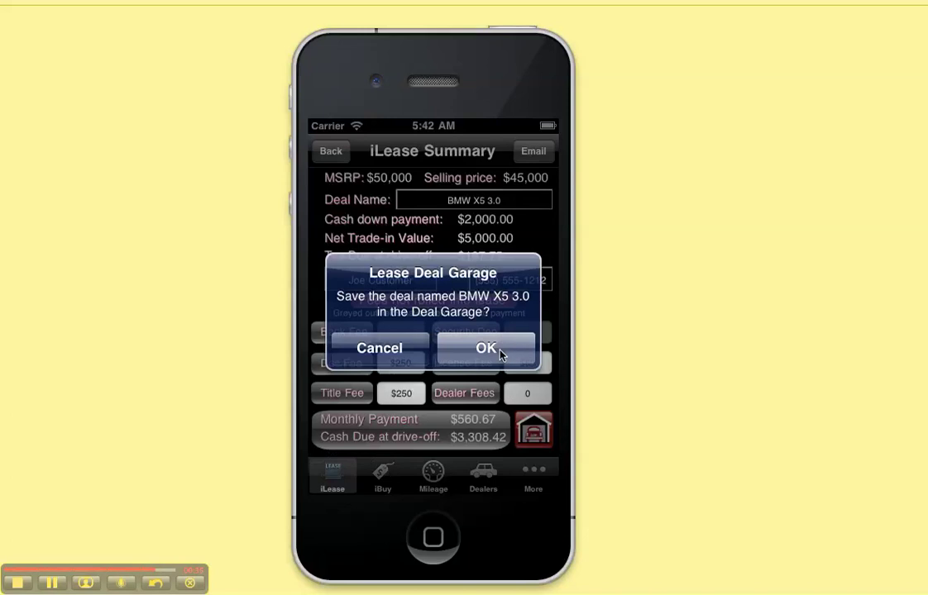
pyautogui.click(499, 354)
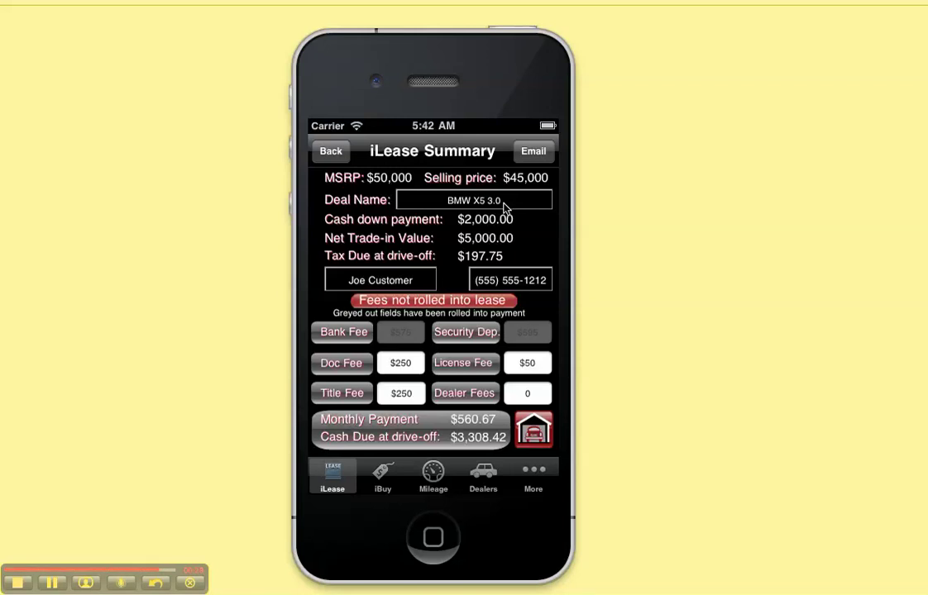
pyautogui.click(532, 154)
pyautogui.click(337, 153)
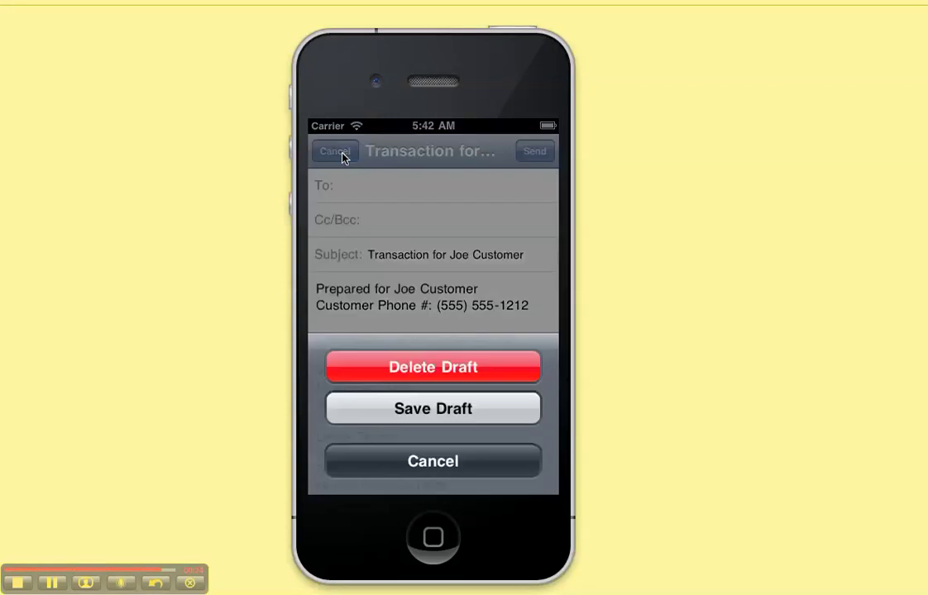
pyautogui.click(478, 376)
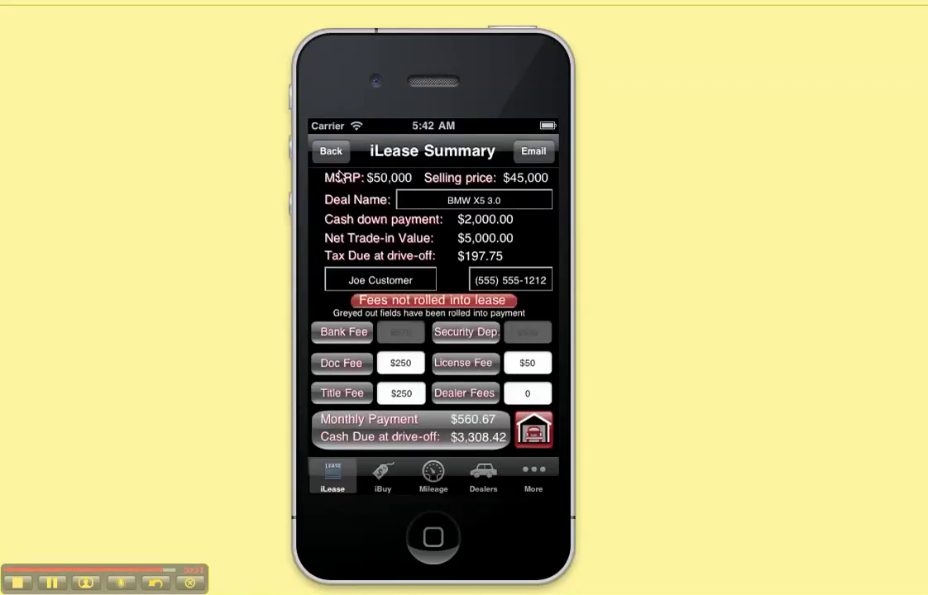
pyautogui.click(332, 151)
# - Load the saved BMW X5 3.0 deal from the Deal Garage back into the calculator
pyautogui.click(325, 151)
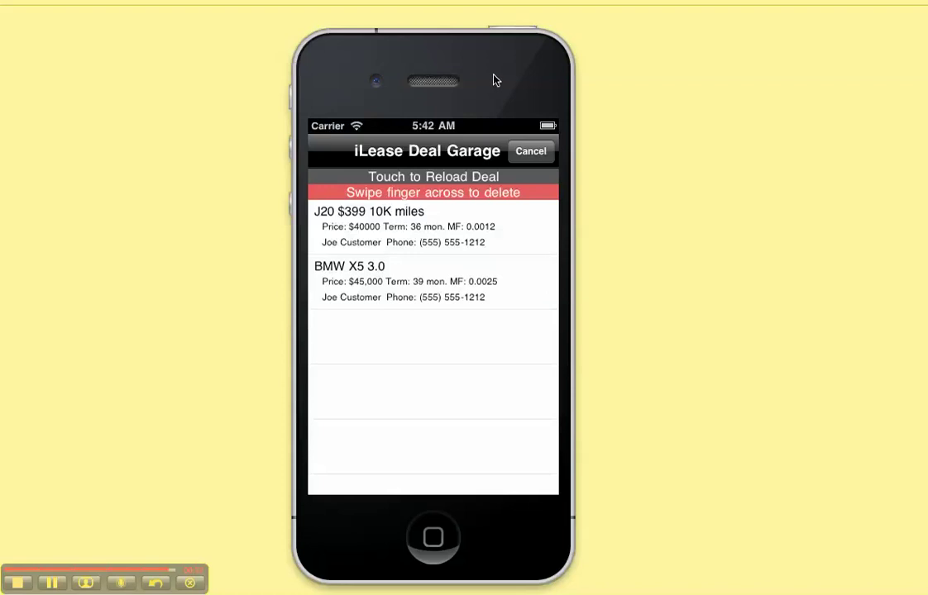
pyautogui.click(530, 148)
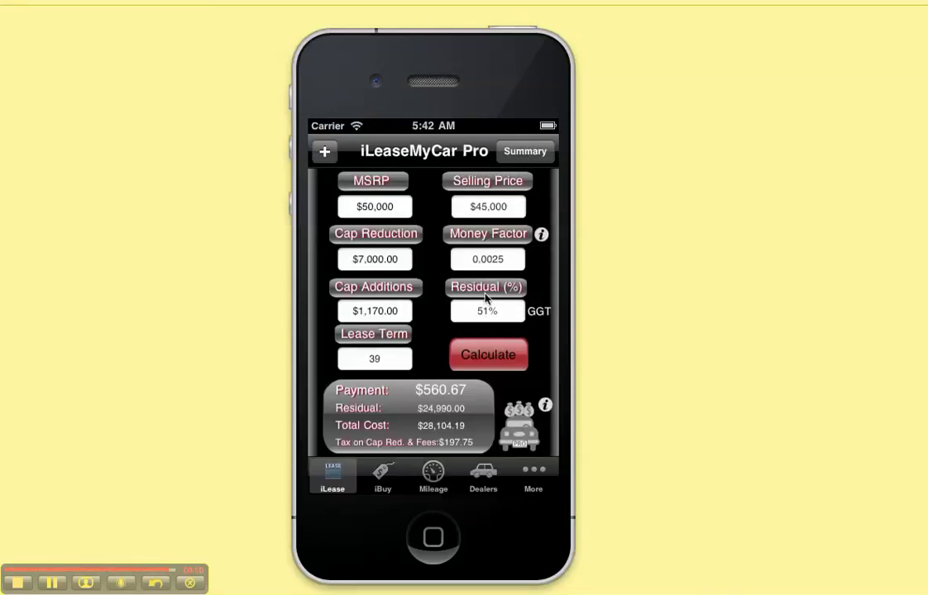
pyautogui.click(324, 147)
pyautogui.click(375, 271)
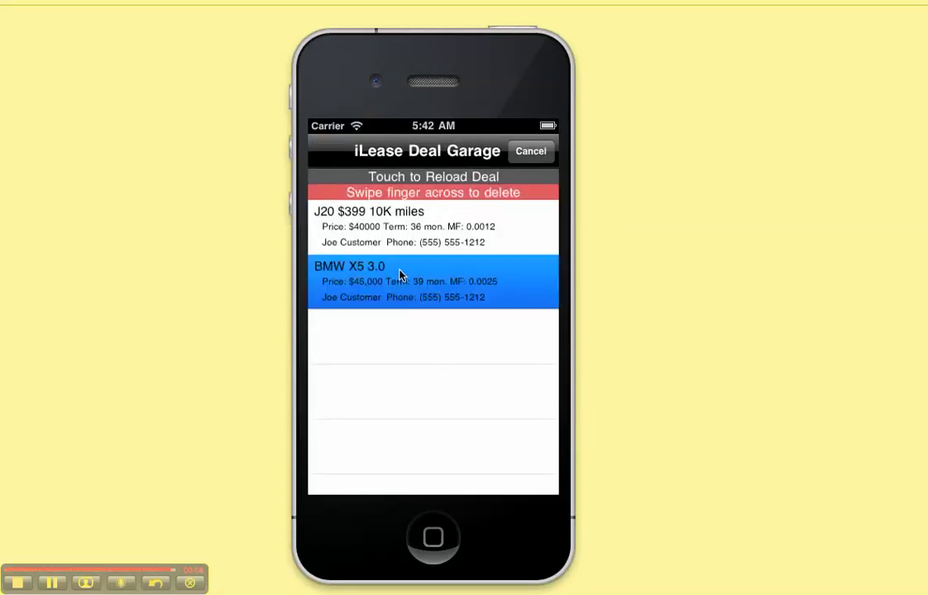